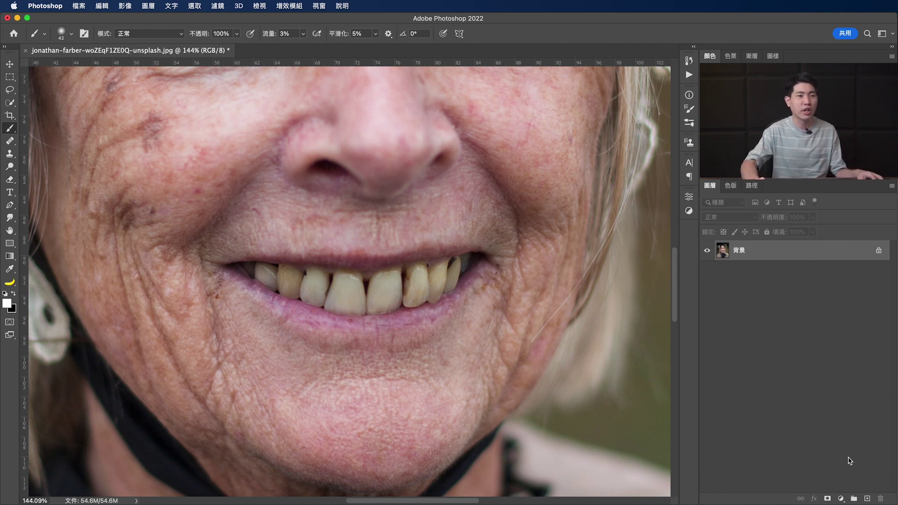
Add a grouped Hue/Saturation adjustment layer with Saturation -73 and Lightness +11
{"action": "left_click", "coordinate": [844, 496]}
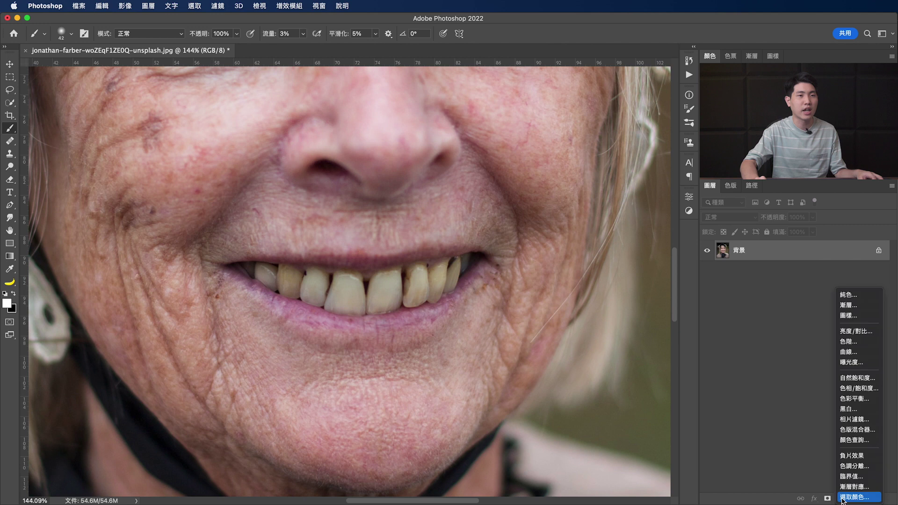
{"action": "left_click", "coordinate": [859, 388]}
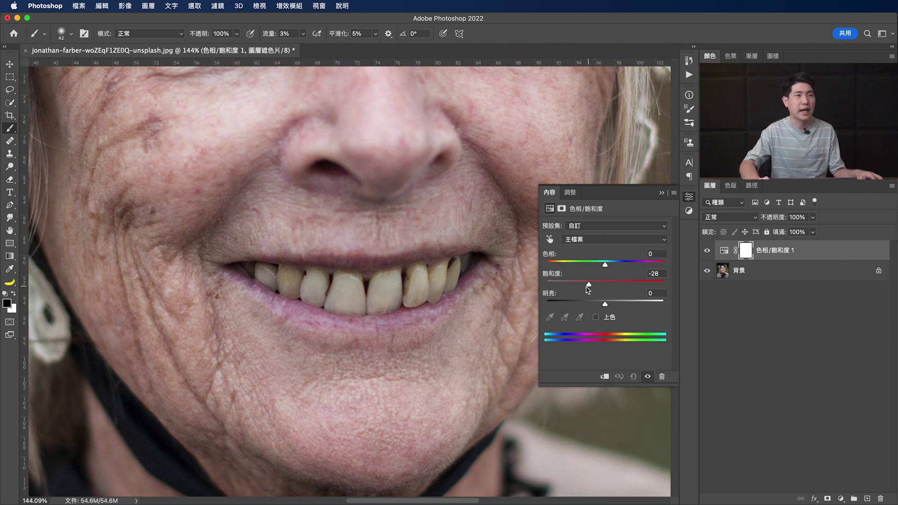
{"action": "left_click_drag", "start_coordinate": [576, 290], "coordinate": [546, 293]}
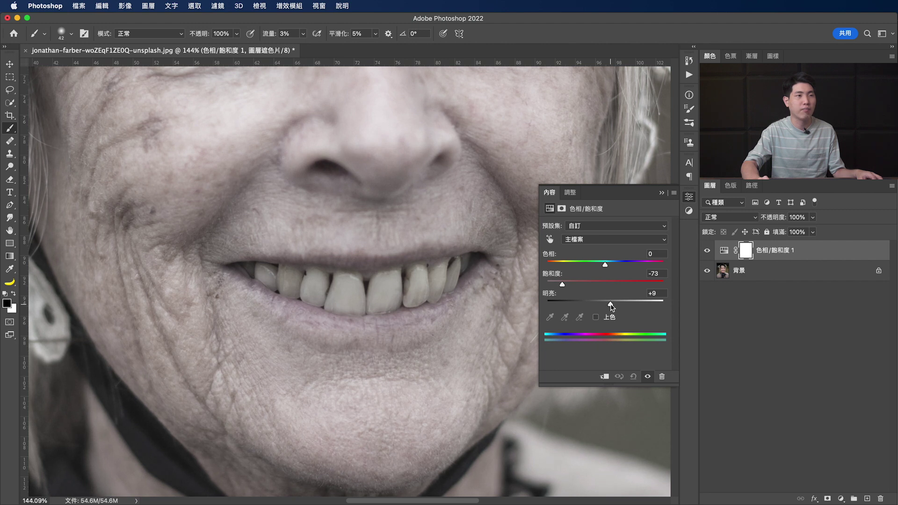
{"action": "left_click_drag", "start_coordinate": [627, 308], "coordinate": [641, 307]}
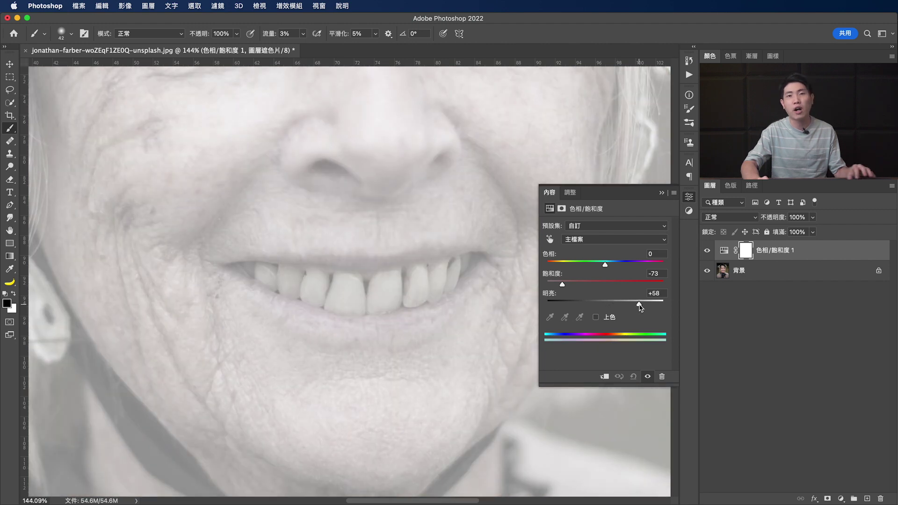
{"action": "left_click_drag", "start_coordinate": [640, 306], "coordinate": [612, 307]}
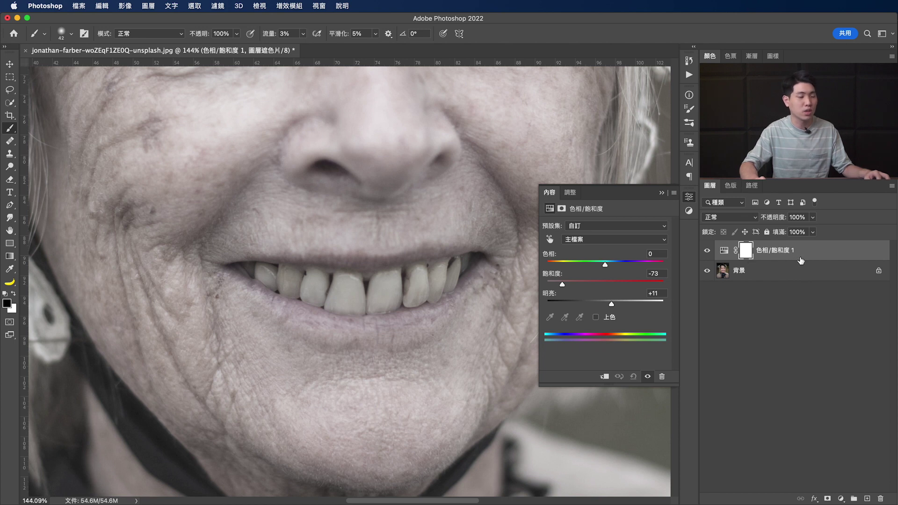
{"action": "key", "text": "super+g"}
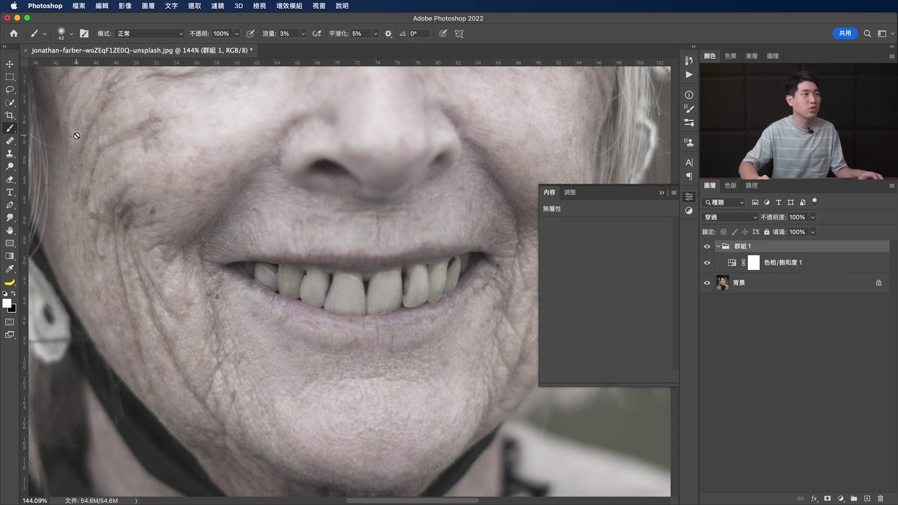
Quick-select the row of teeth and add a layer mask to the group from that selection
{"action": "left_click", "coordinate": [10, 104]}
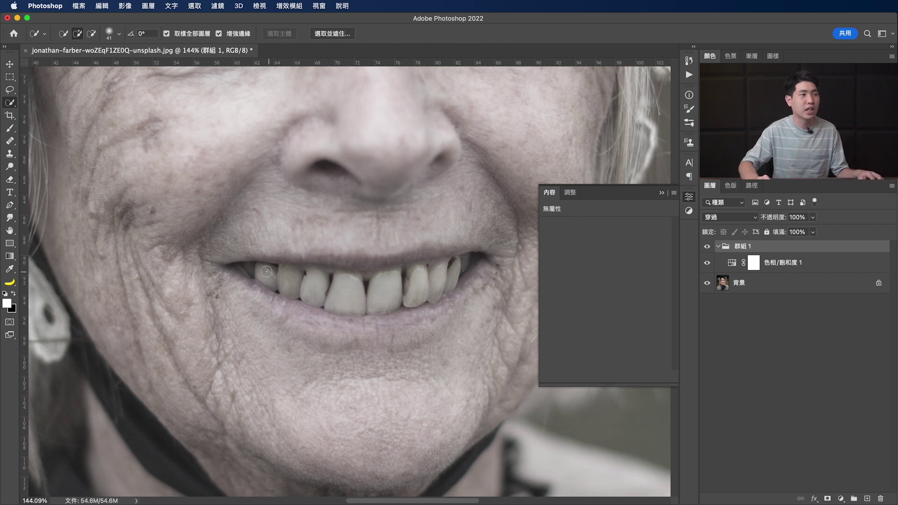
{"action": "left_click_drag", "start_coordinate": [314, 282], "coordinate": [480, 269]}
{"action": "left_click_drag", "start_coordinate": [255, 283], "coordinate": [311, 289]}
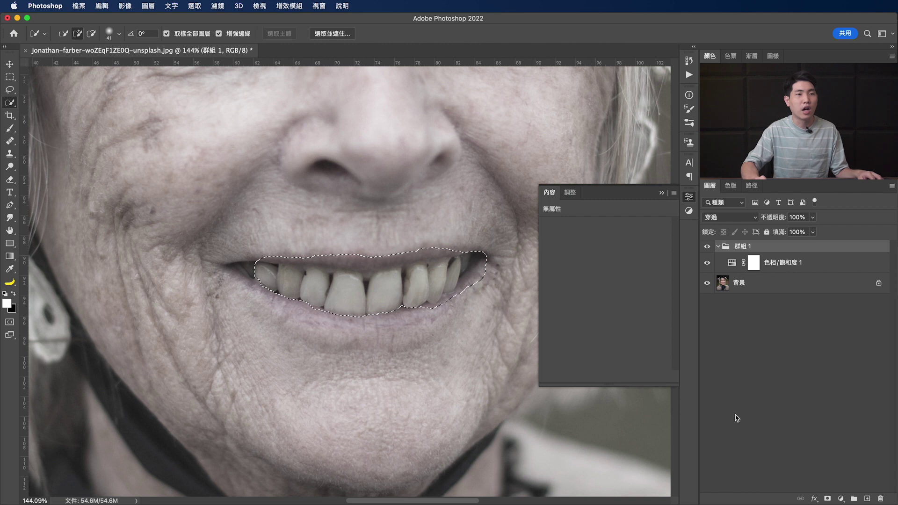
{"action": "left_click", "coordinate": [828, 498]}
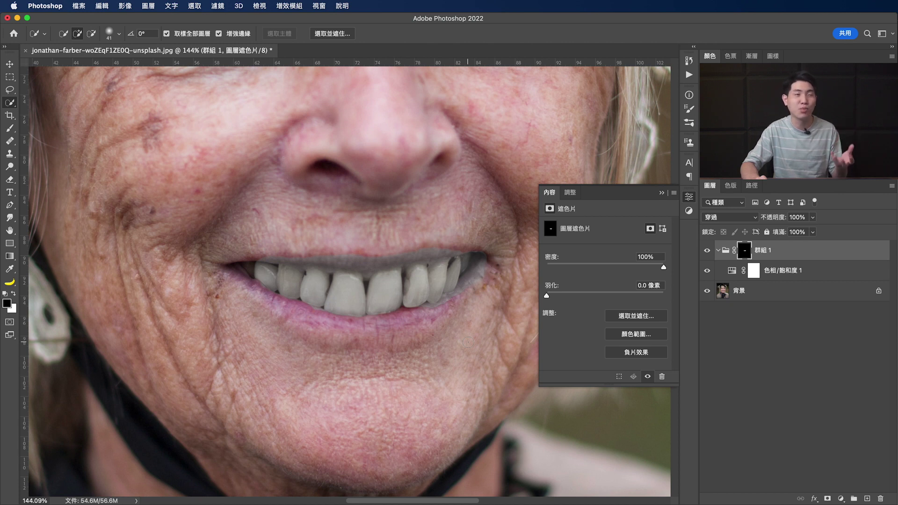
{"action": "left_click", "coordinate": [9, 128]}
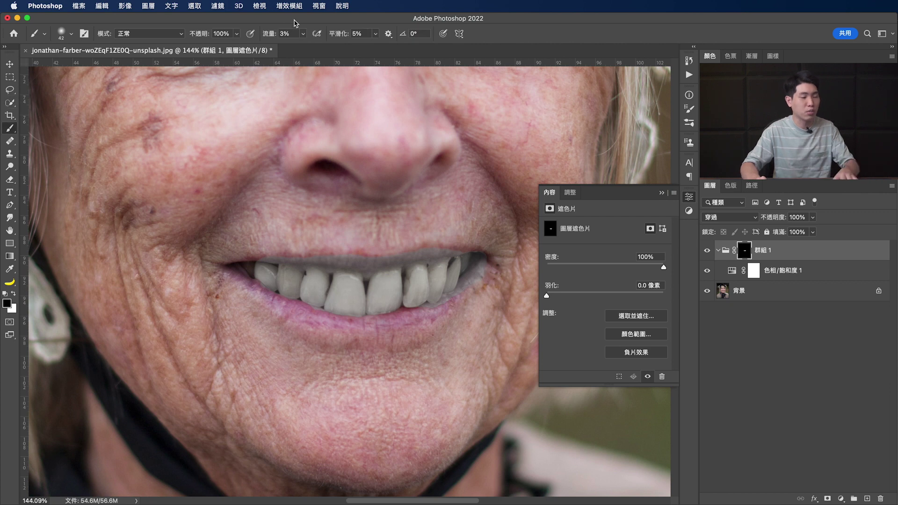
Paint white at 100% flow with a 61 px brush along the upper gumline on the group mask
{"action": "key", "text": "shift+0"}
{"action": "left_click_drag", "start_coordinate": [306, 217], "coordinate": [308, 188]}
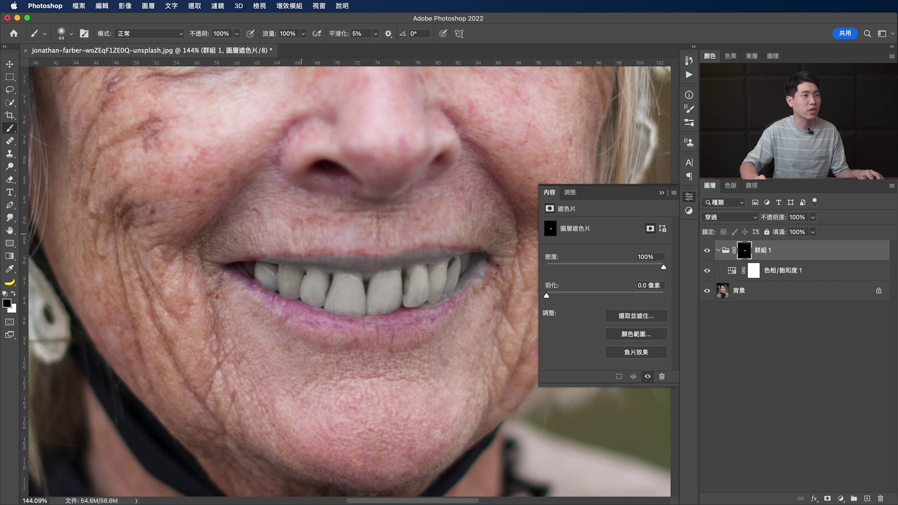
{"action": "left_click_drag", "start_coordinate": [300, 237], "coordinate": [309, 244]}
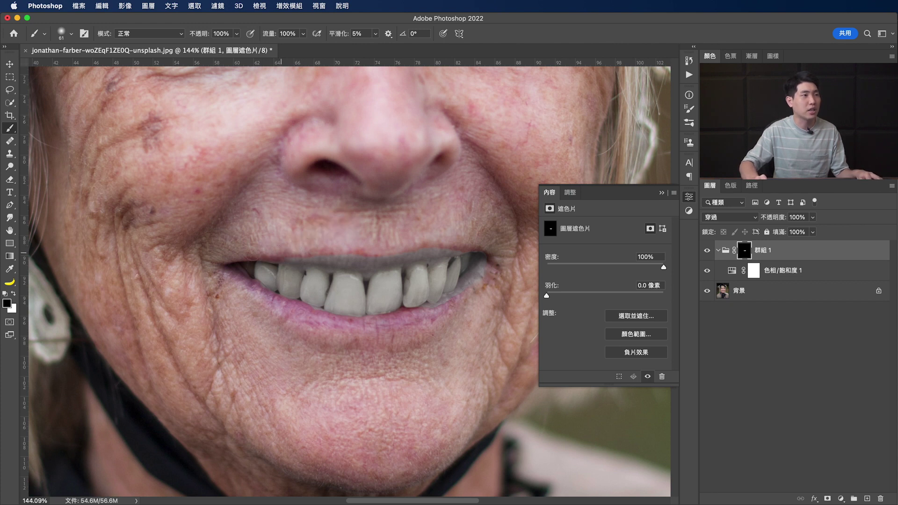
{"action": "left_click_drag", "start_coordinate": [299, 256], "coordinate": [345, 261]}
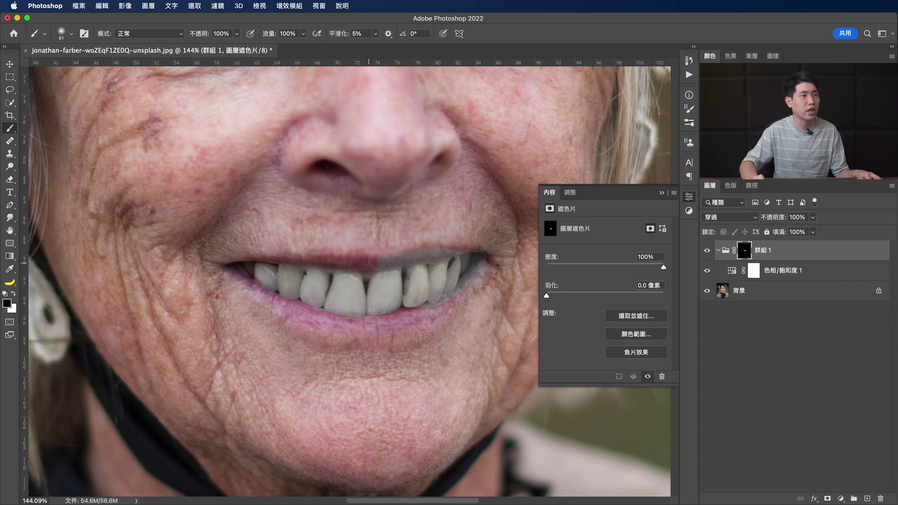
{"action": "mouse_move", "coordinate": [385, 257]}
{"action": "left_mouse_down"}
{"action": "mouse_move", "coordinate": [439, 254]}
{"action": "mouse_move", "coordinate": [461, 286]}
{"action": "left_mouse_up"}
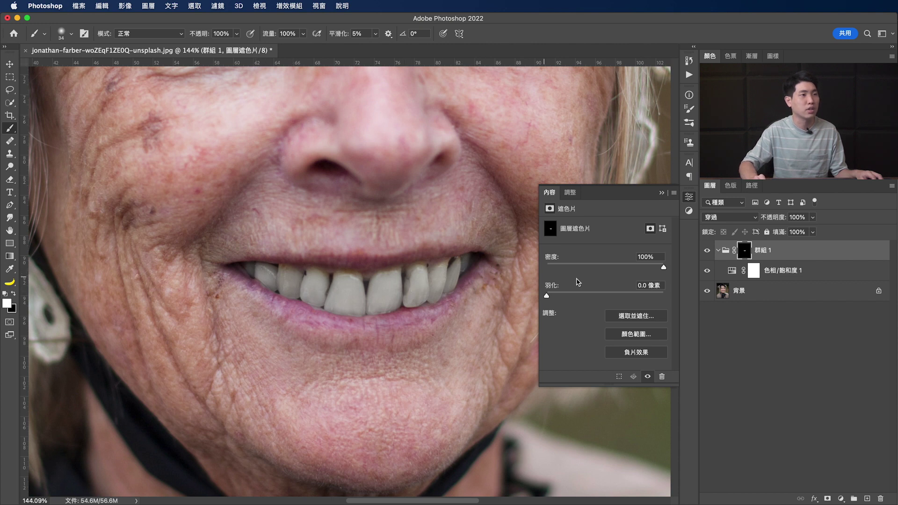
{"action": "key", "text": "x"}
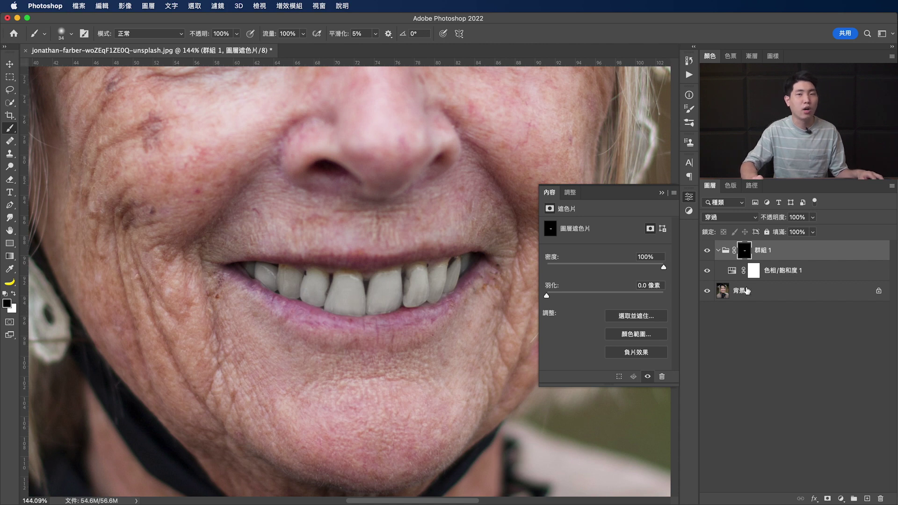
{"action": "left_click", "coordinate": [708, 251]}
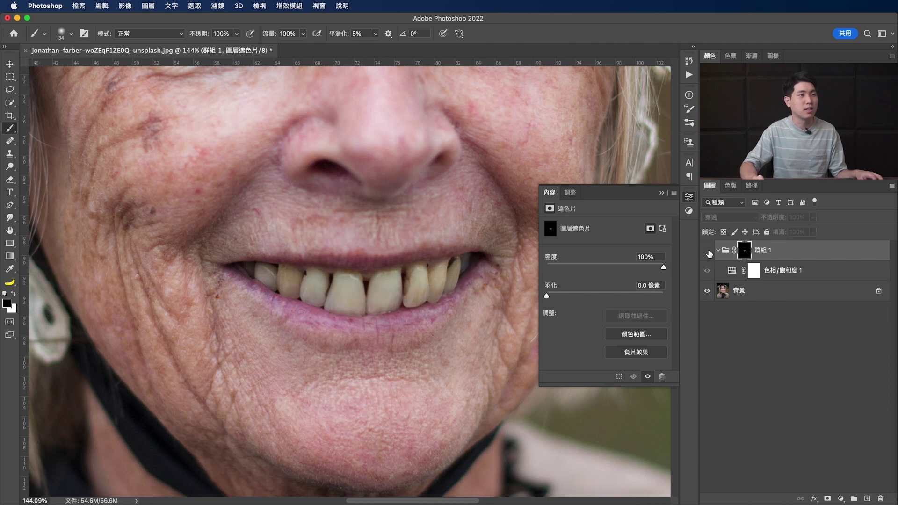
{"action": "left_click", "coordinate": [708, 252]}
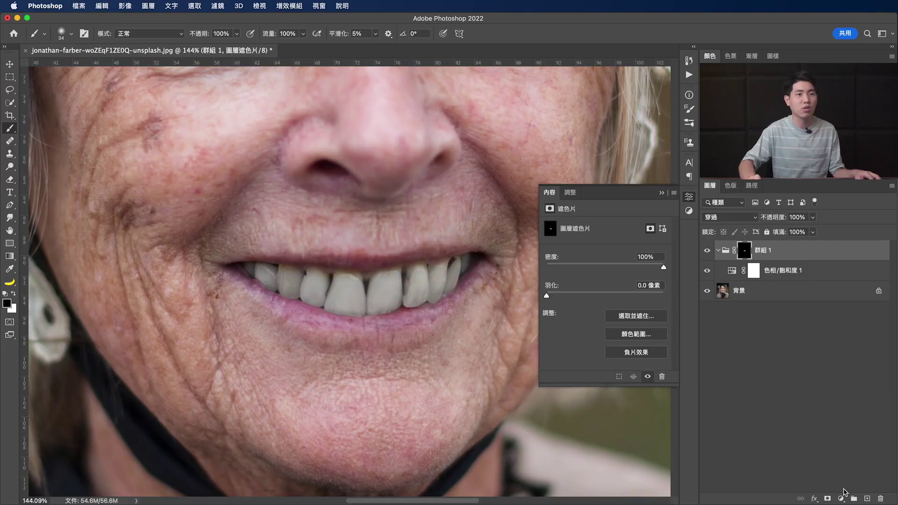
{"action": "left_click", "coordinate": [841, 498]}
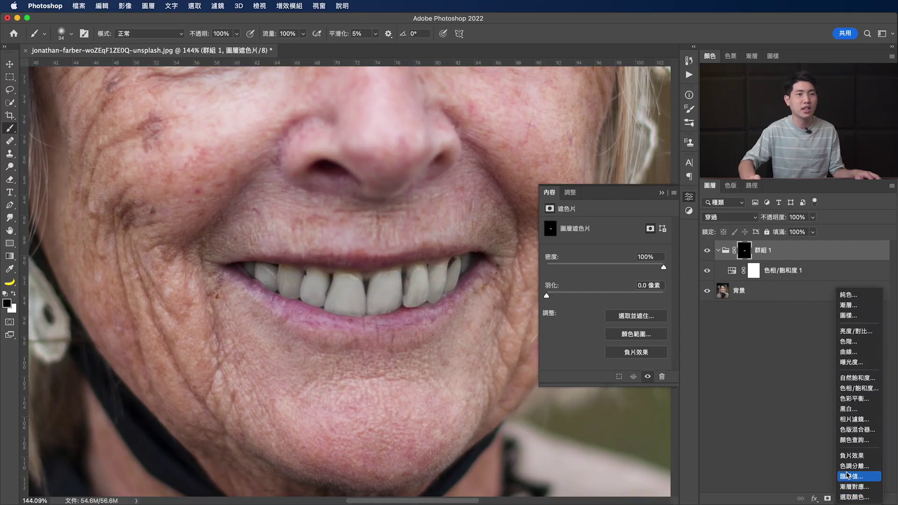
Add a Curves layer lifting the midtones from input 116 to output 142
{"action": "left_click", "coordinate": [853, 357]}
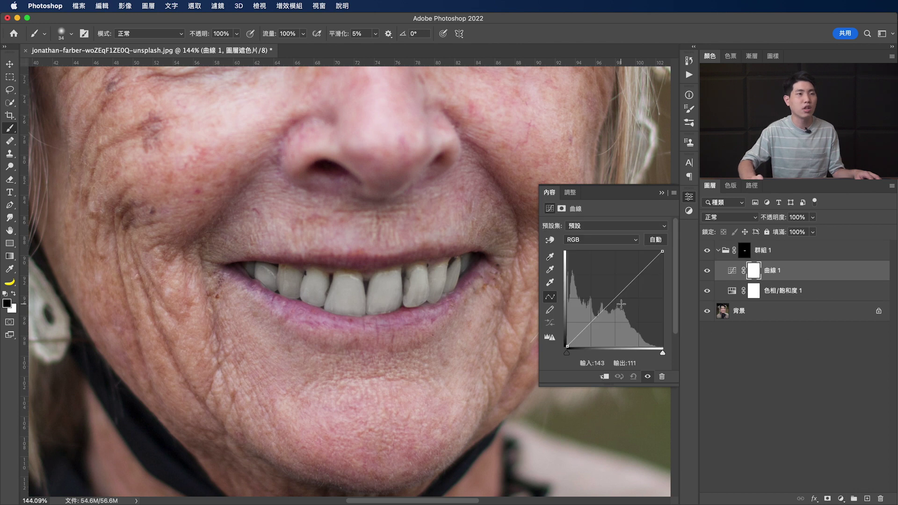
{"action": "left_click_drag", "start_coordinate": [614, 298], "coordinate": [611, 293]}
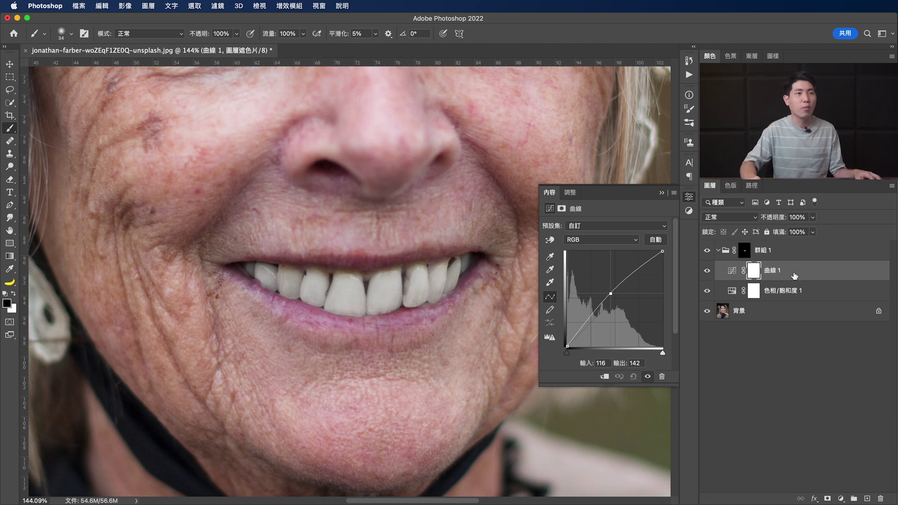
{"action": "right_click", "coordinate": [795, 275]}
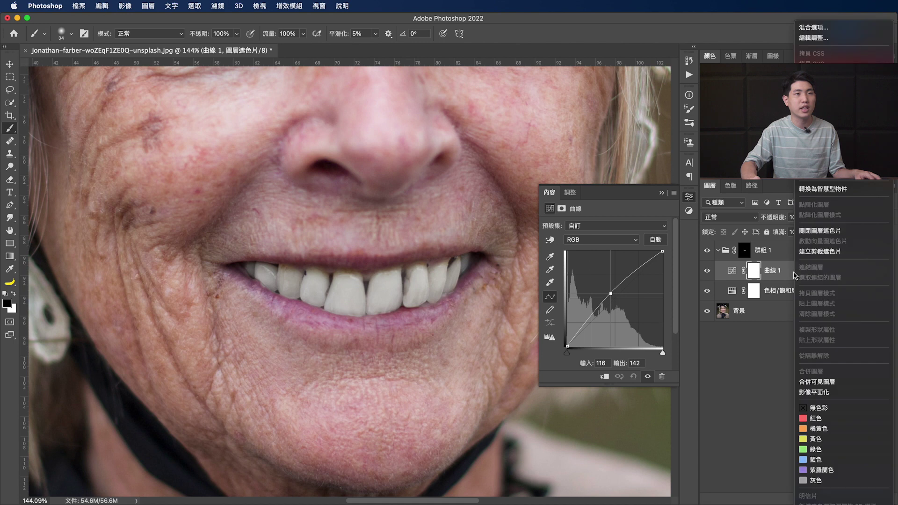
Split the Curves layer's Underlying Layer blend range at 106/182, check the preview, and apply
{"action": "left_click", "coordinate": [815, 28]}
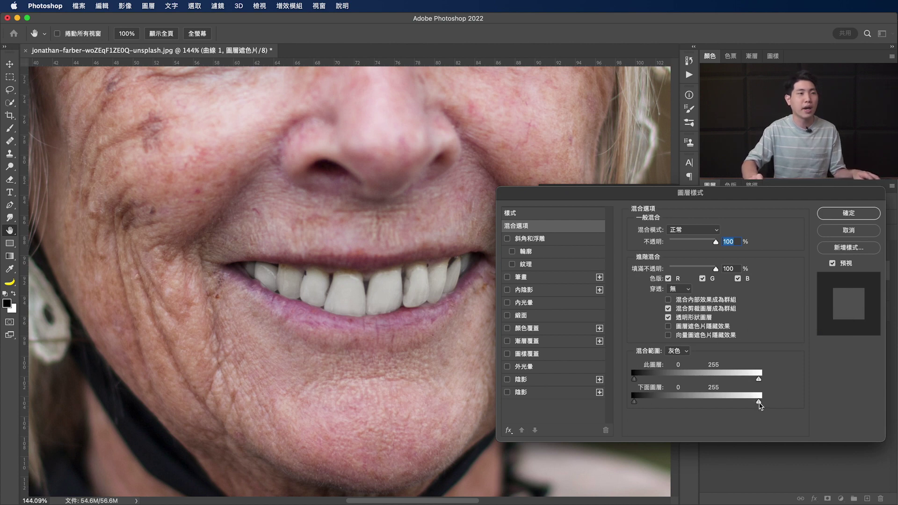
{"action": "left_click_drag", "start_coordinate": [756, 405], "coordinate": [719, 405]}
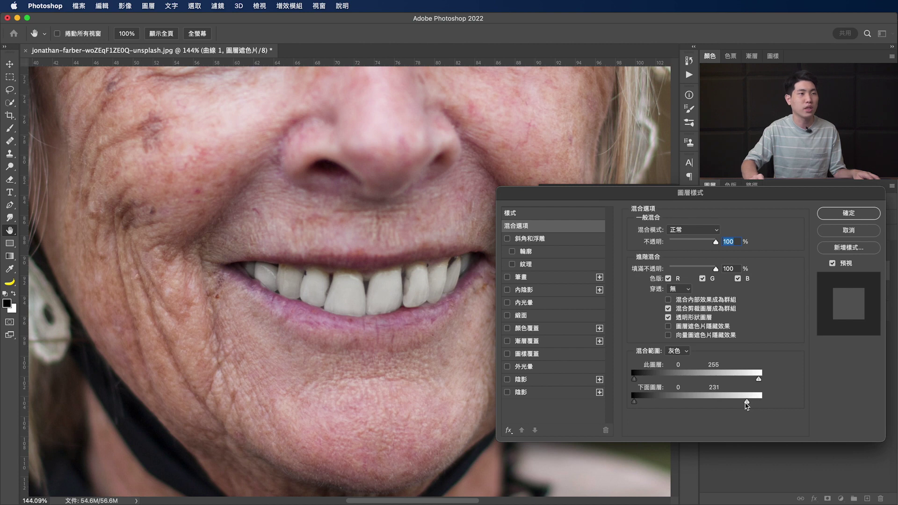
{"action": "mouse_move", "coordinate": [719, 406]}
{"action": "left_mouse_down"}
{"action": "mouse_move", "coordinate": [729, 405]}
{"action": "mouse_move", "coordinate": [720, 405]}
{"action": "left_mouse_up"}
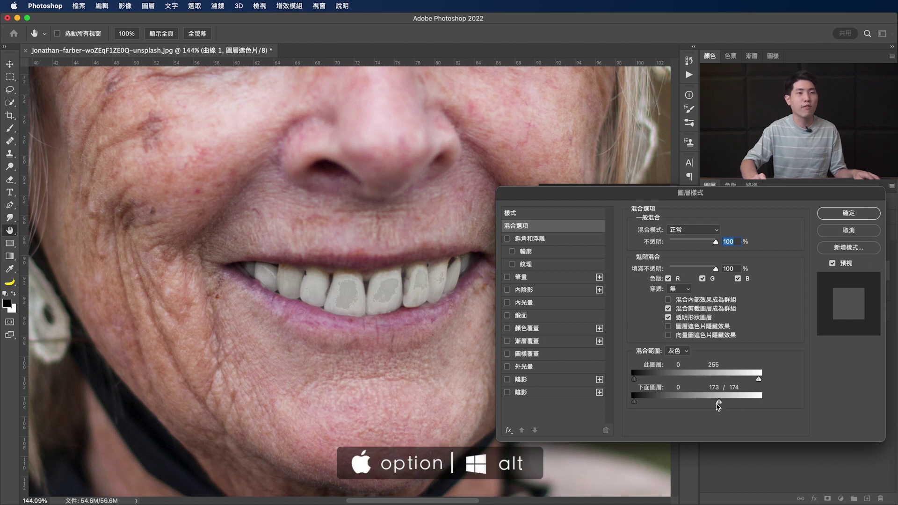
{"action": "left_click_drag", "start_coordinate": [719, 402], "coordinate": [687, 401]}
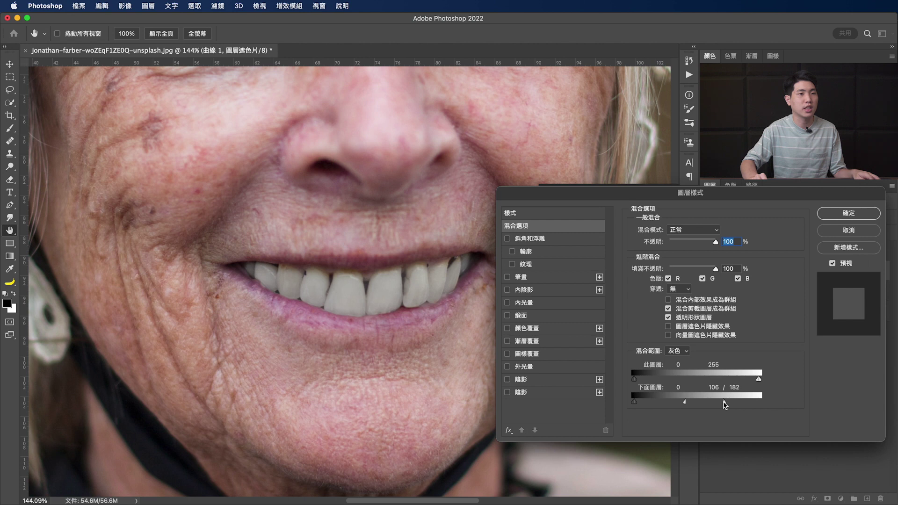
{"action": "left_click", "coordinate": [833, 263]}
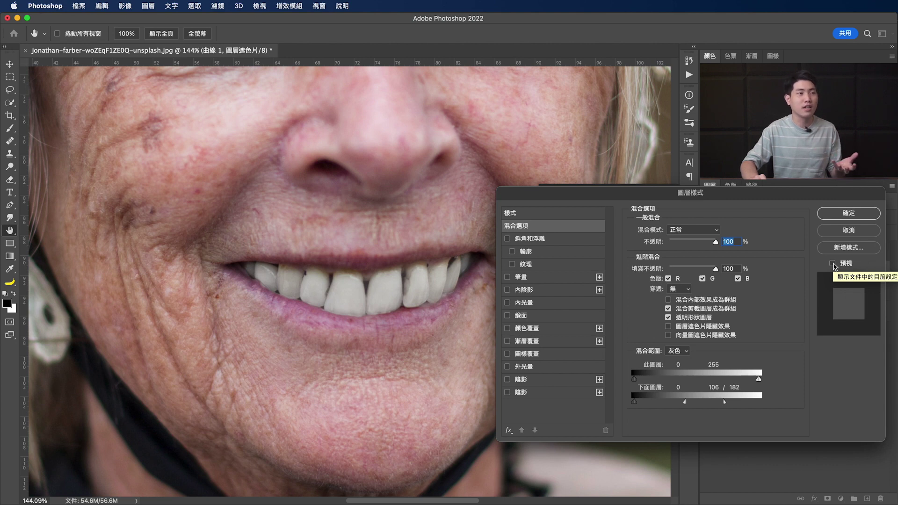
{"action": "left_click", "coordinate": [833, 264]}
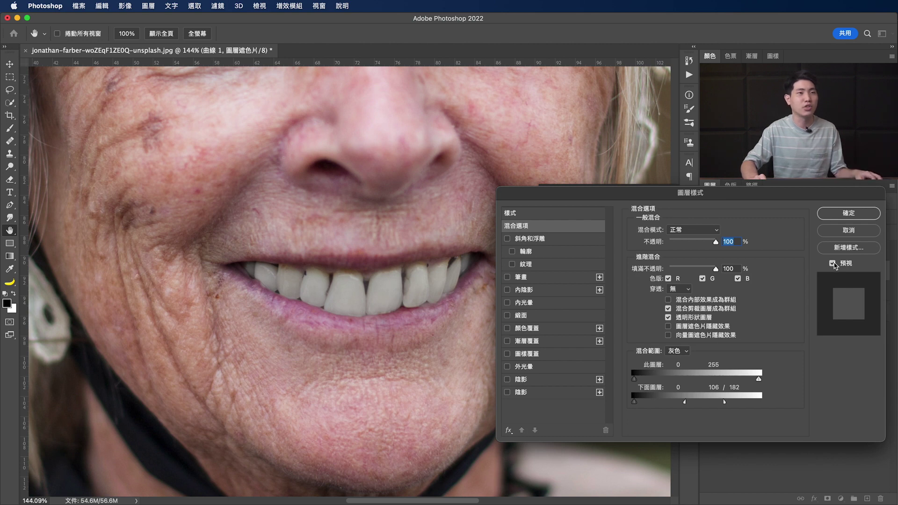
{"action": "left_click", "coordinate": [849, 213]}
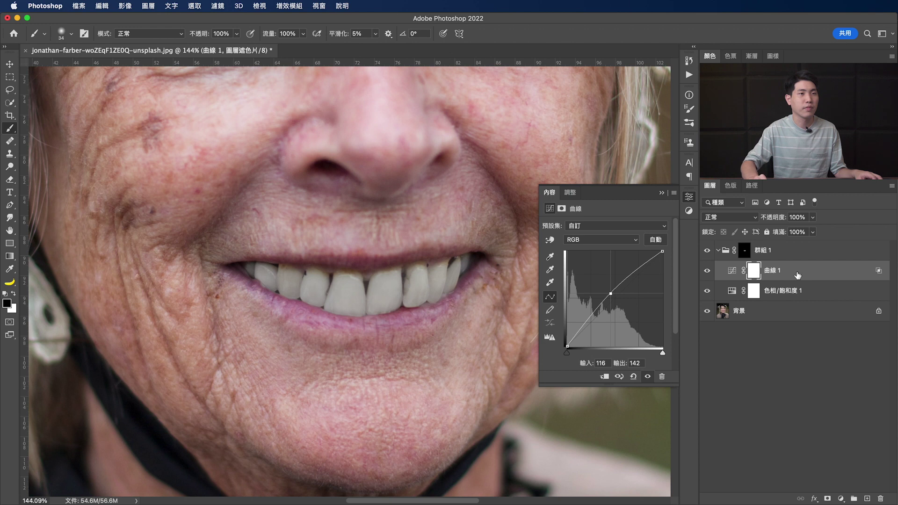
Compare the teeth with 曲線 1 hidden and shown, then add a new blank layer in 群組 1
{"action": "left_click", "coordinate": [708, 271]}
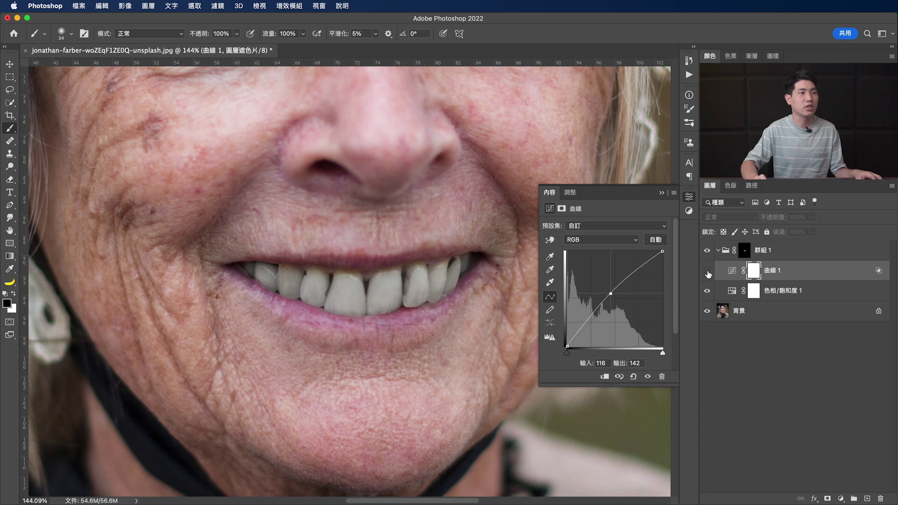
{"action": "left_click", "coordinate": [708, 271]}
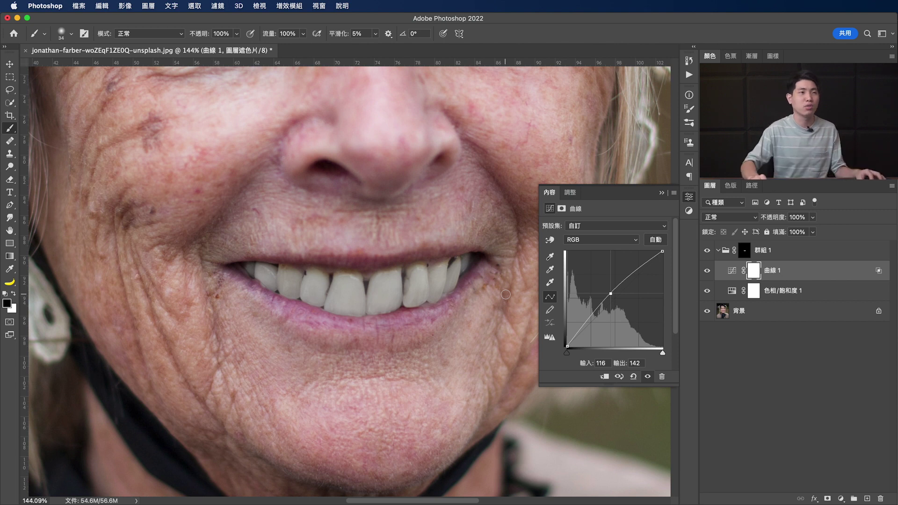
{"action": "left_click", "coordinate": [816, 254]}
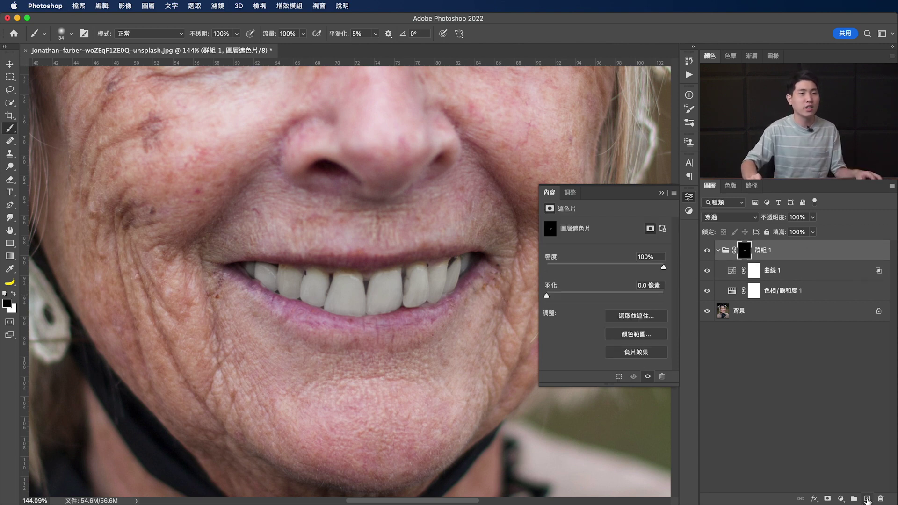
{"action": "left_click", "coordinate": [867, 499]}
{"action": "left_click_drag", "start_coordinate": [776, 272], "coordinate": [769, 248]}
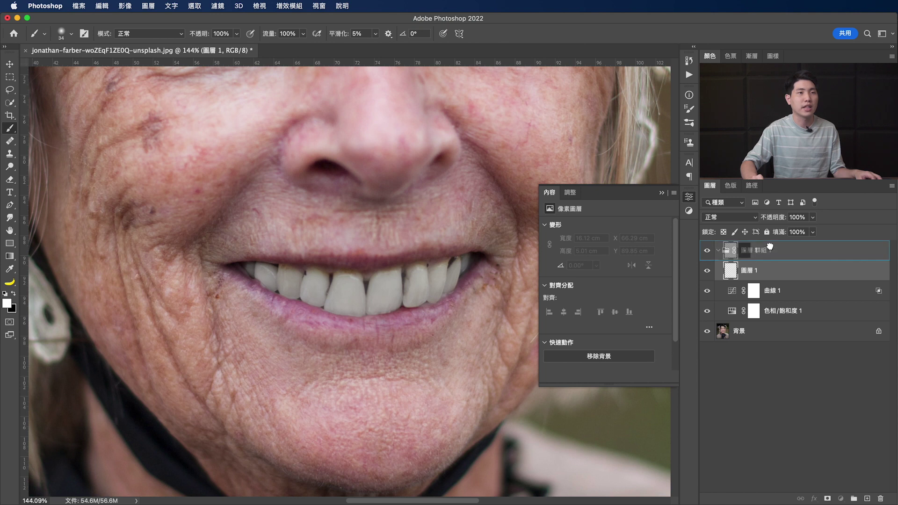
Move 圖層 1 out of the group to the top of the layer stack
{"action": "left_click_drag", "start_coordinate": [762, 245], "coordinate": [759, 242]}
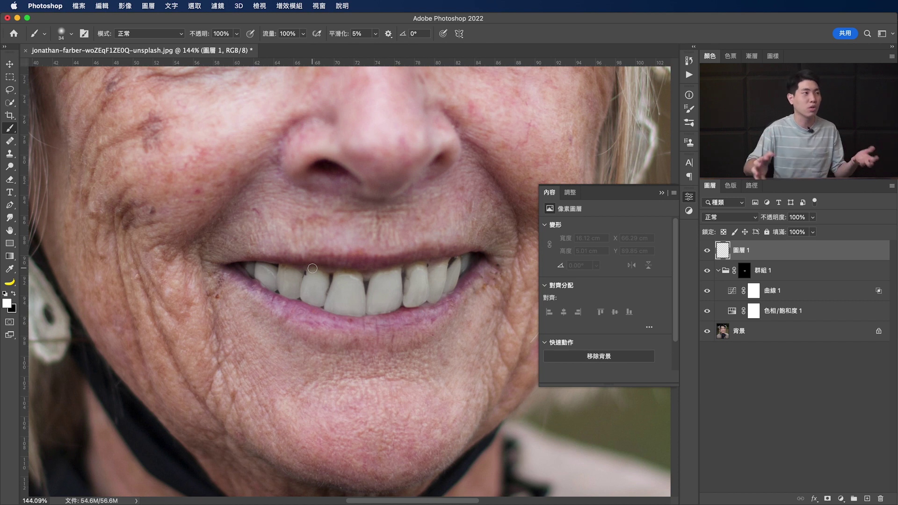
{"action": "left_click", "coordinate": [9, 154]}
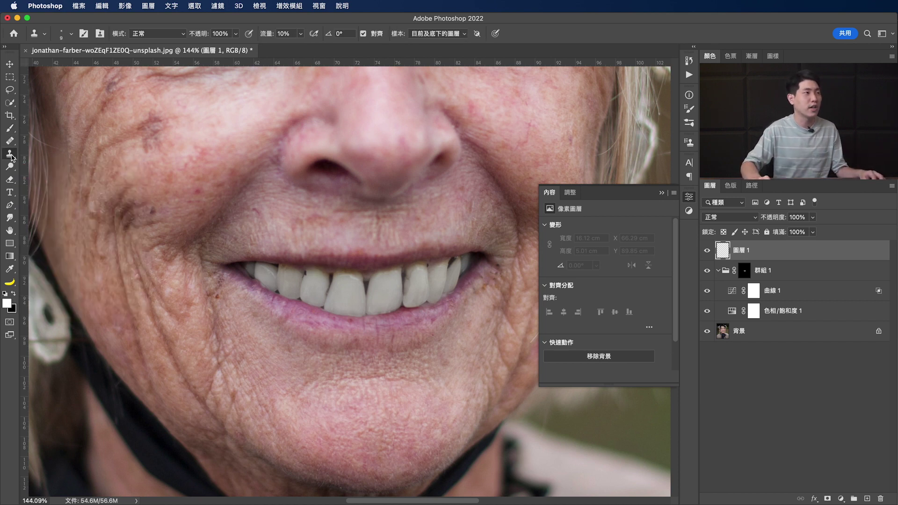
Clone clean tooth texture over the left tooth gap and the gap between the front teeth
{"action": "scroll", "coordinate": [307, 285], "scroll_direction": "up", "scroll_amount": 5}
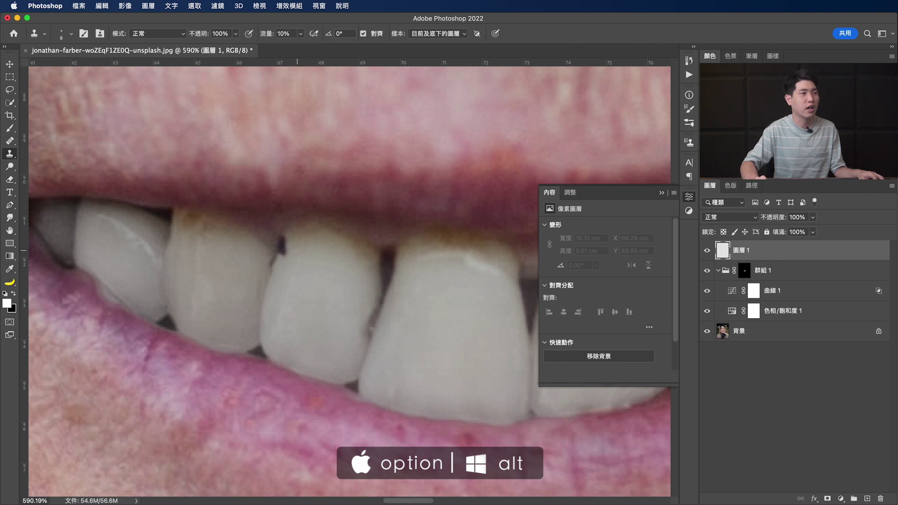
{"action": "left_click_drag", "start_coordinate": [295, 253], "coordinate": [292, 257]}
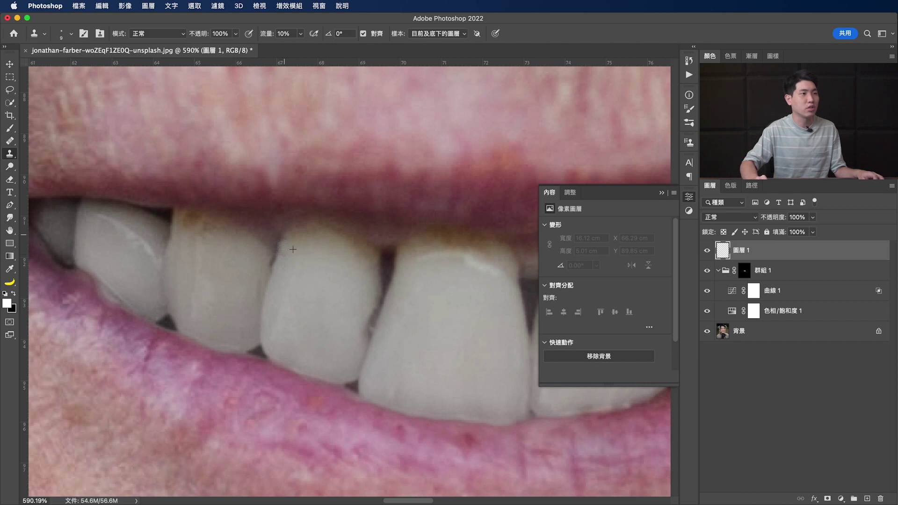
{"action": "left_click", "coordinate": [279, 271]}
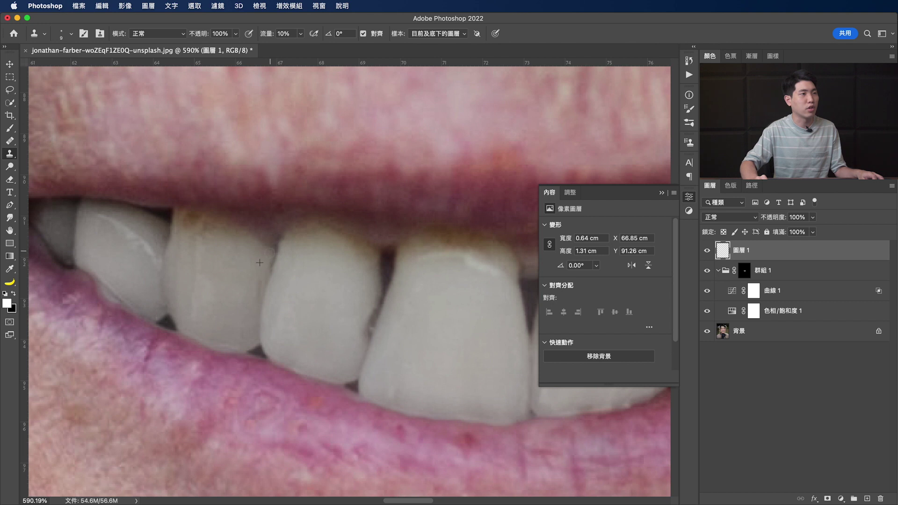
{"action": "left_click", "coordinate": [257, 265]}
{"action": "left_click", "coordinate": [365, 280]}
{"action": "left_click_drag", "start_coordinate": [384, 268], "coordinate": [368, 324]}
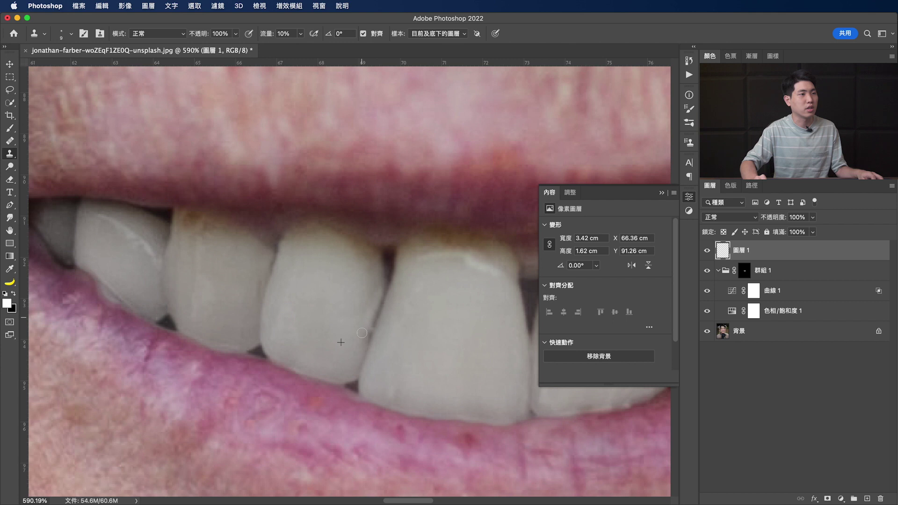
{"action": "left_click_drag", "start_coordinate": [380, 262], "coordinate": [372, 327]}
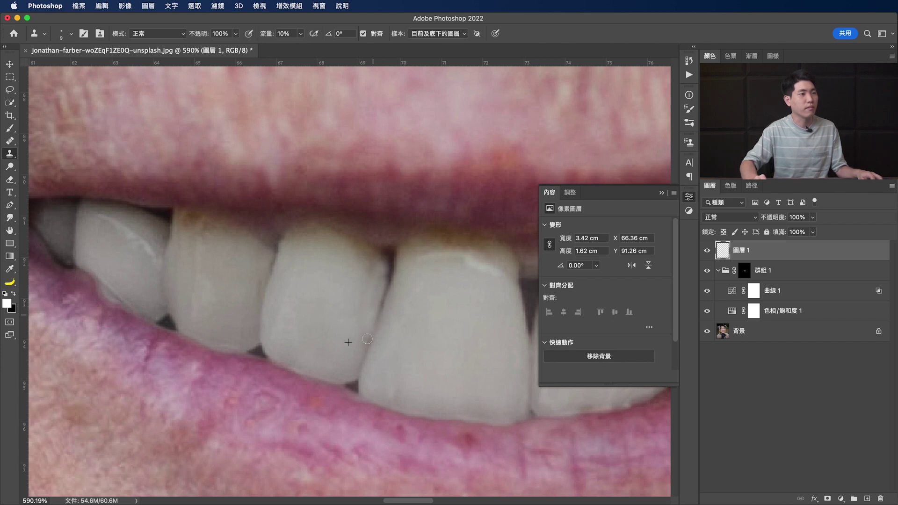
{"action": "left_click_drag", "start_coordinate": [384, 271], "coordinate": [391, 282]}
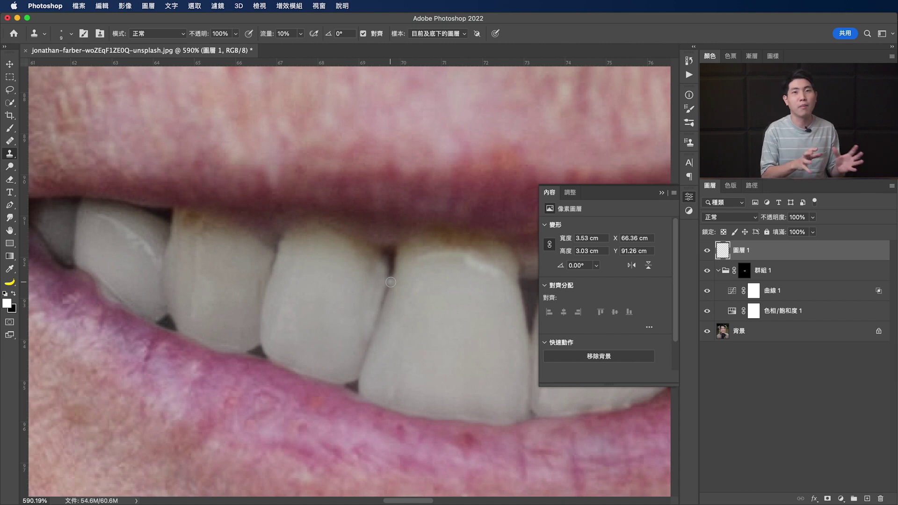
Clone tooth texture over the remaining dark gaps between the teeth
{"action": "scroll", "coordinate": [391, 282], "scroll_direction": "up", "scroll_amount": 1}
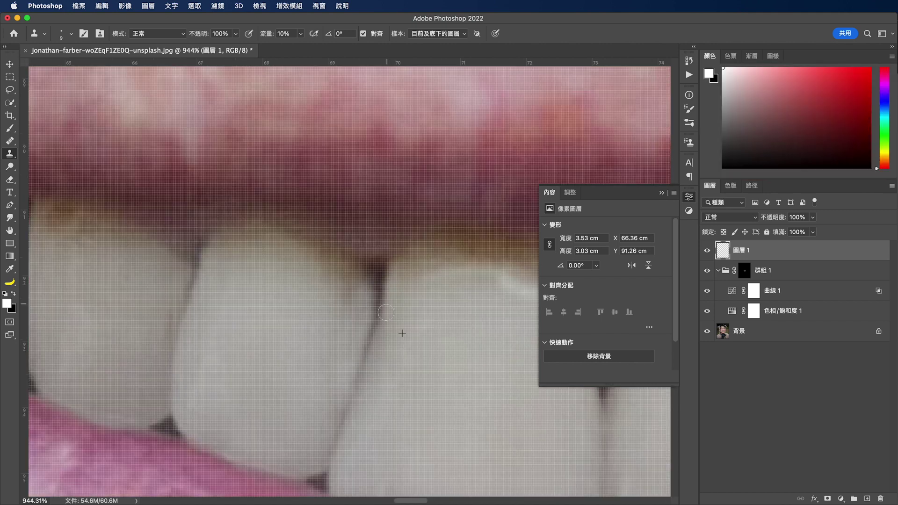
{"action": "scroll", "coordinate": [418, 351], "scroll_direction": "up", "scroll_amount": 1}
{"action": "scroll", "coordinate": [419, 345], "scroll_direction": "up", "scroll_amount": 1}
{"action": "mouse_move", "coordinate": [419, 345]}
{"action": "left_mouse_down"}
{"action": "mouse_move", "coordinate": [379, 365]}
{"action": "mouse_move", "coordinate": [435, 285]}
{"action": "left_mouse_up"}
{"action": "scroll", "coordinate": [402, 328], "scroll_direction": "right", "scroll_amount": 2}
{"action": "scroll", "coordinate": [321, 337], "scroll_direction": "right", "scroll_amount": 2}
{"action": "left_click_drag", "start_coordinate": [321, 337], "coordinate": [335, 370]}
{"action": "scroll", "coordinate": [431, 315], "scroll_direction": "right", "scroll_amount": 2}
{"action": "mouse_move", "coordinate": [491, 337]}
{"action": "left_mouse_down"}
{"action": "mouse_move", "coordinate": [497, 286]}
{"action": "mouse_move", "coordinate": [468, 374]}
{"action": "left_mouse_up"}
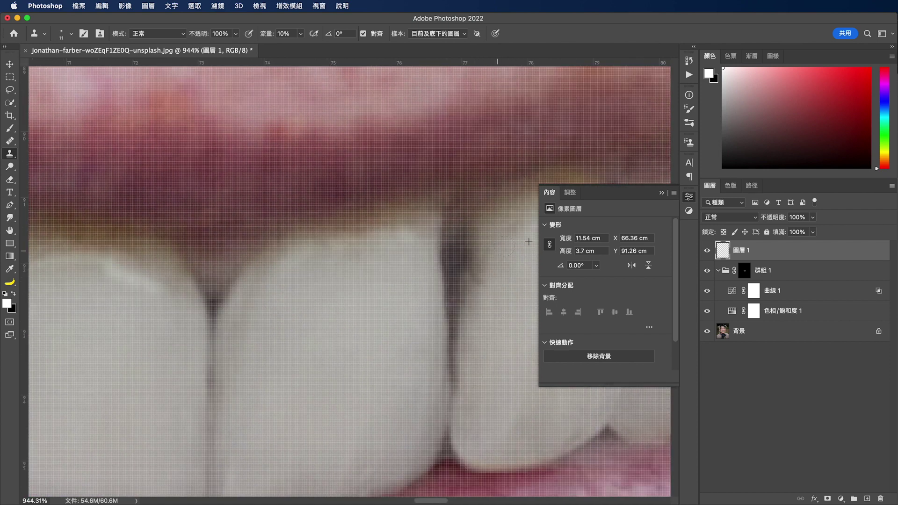
{"action": "scroll", "coordinate": [496, 290], "scroll_direction": "right", "scroll_amount": 2}
{"action": "left_click_drag", "start_coordinate": [379, 262], "coordinate": [361, 395]}
{"action": "mouse_move", "coordinate": [357, 281]}
{"action": "left_mouse_down"}
{"action": "mouse_move", "coordinate": [356, 393]}
{"action": "mouse_move", "coordinate": [363, 391]}
{"action": "left_mouse_up"}
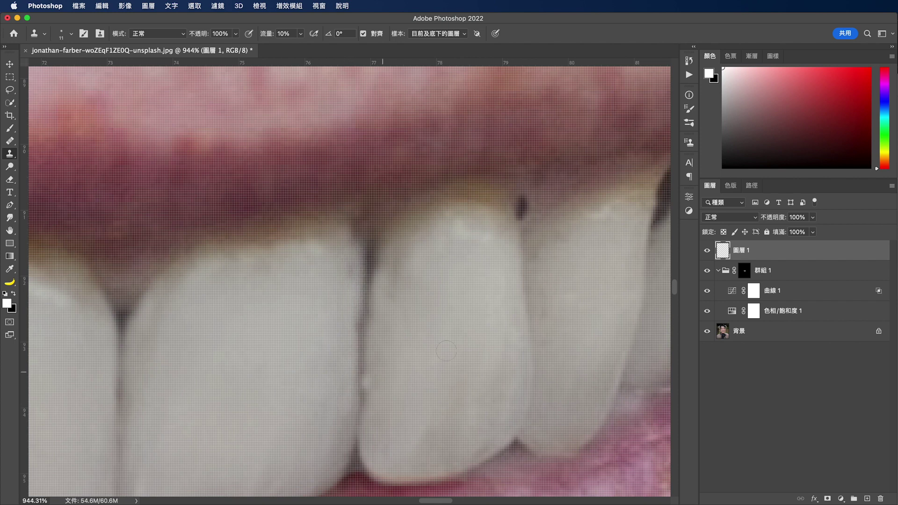
Lighten the last dark tooth gap and the dark edge along the tooth tops
{"action": "scroll", "coordinate": [248, 386], "scroll_direction": "right", "scroll_amount": 2}
{"action": "scroll", "coordinate": [248, 386], "scroll_direction": "up", "scroll_amount": 1}
{"action": "mouse_move", "coordinate": [339, 305]}
{"action": "left_mouse_down"}
{"action": "mouse_move", "coordinate": [311, 281]}
{"action": "mouse_move", "coordinate": [289, 366]}
{"action": "left_mouse_up"}
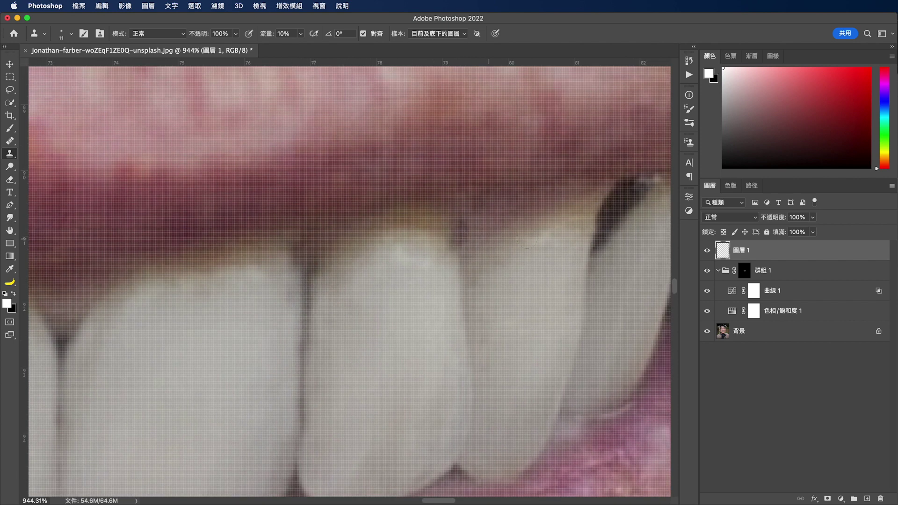
{"action": "scroll", "coordinate": [449, 243], "scroll_direction": "right", "scroll_amount": 3}
{"action": "mouse_move", "coordinate": [496, 225]}
{"action": "left_mouse_down"}
{"action": "mouse_move", "coordinate": [475, 308]}
{"action": "mouse_move", "coordinate": [503, 220]}
{"action": "mouse_move", "coordinate": [533, 229]}
{"action": "left_mouse_up"}
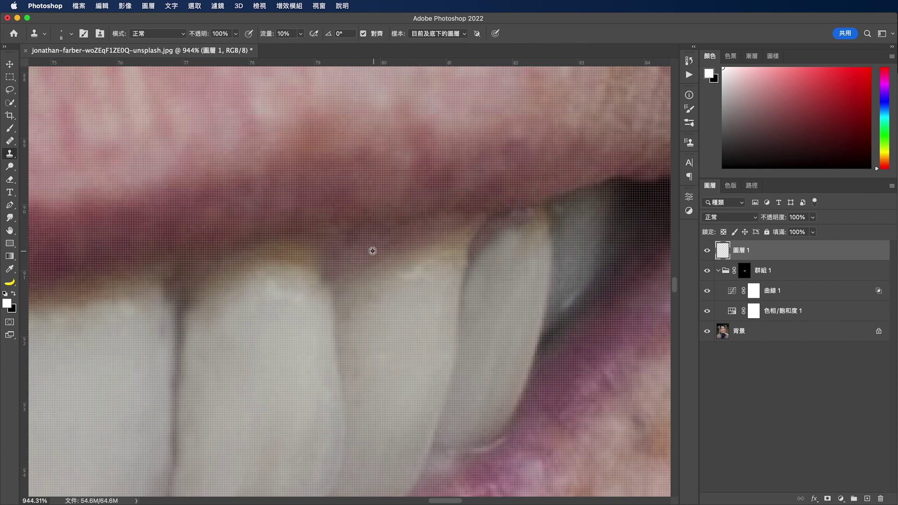
{"action": "scroll", "coordinate": [328, 305], "scroll_direction": "down", "scroll_amount": 5}
{"action": "scroll", "coordinate": [214, 375], "scroll_direction": "up", "scroll_amount": 3}
{"action": "scroll", "coordinate": [221, 393], "scroll_direction": "down", "scroll_amount": 3}
{"action": "scroll", "coordinate": [221, 393], "scroll_direction": "down", "scroll_amount": 3}
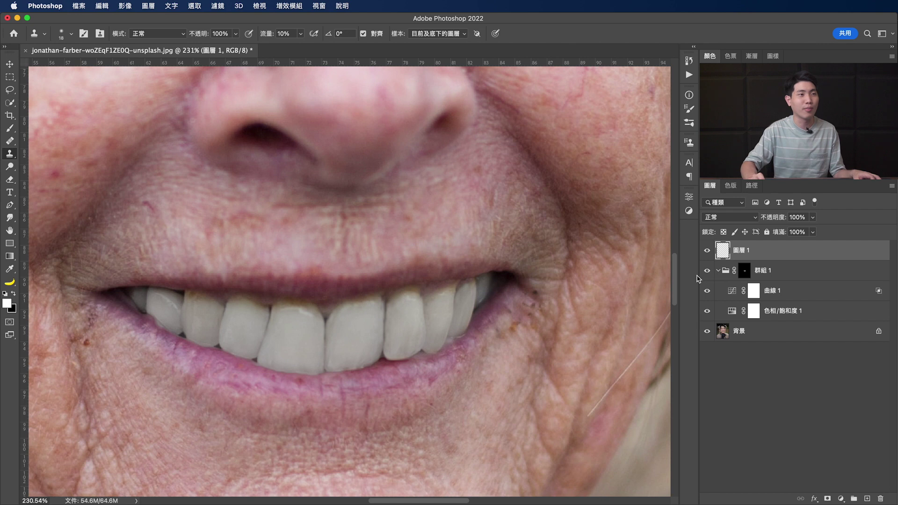
{"action": "left_click", "coordinate": [709, 253]}
{"action": "left_click", "coordinate": [709, 253]}
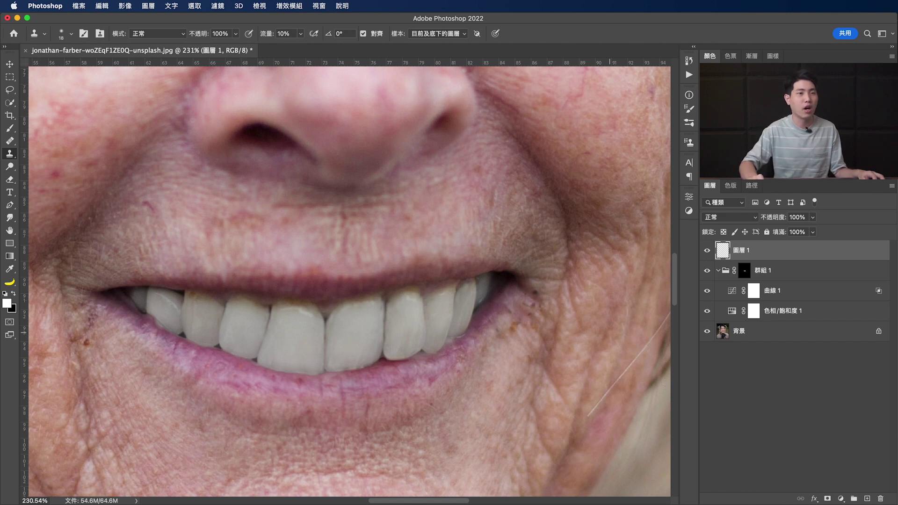
Add a new empty layer 圖層 2 with its blend mode set to Color (顏色)
{"action": "left_click", "coordinate": [867, 498]}
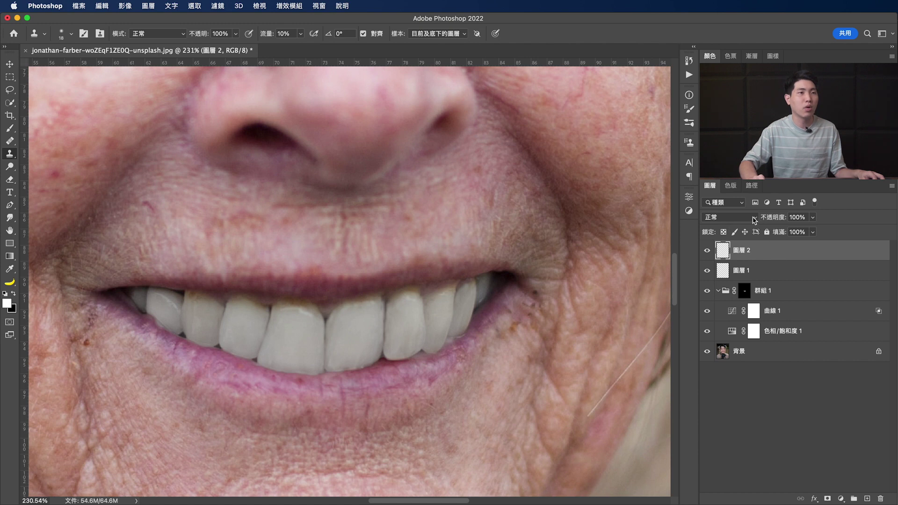
{"action": "left_click", "coordinate": [754, 219]}
{"action": "left_click", "coordinate": [729, 502]}
Sample the lip's dark red and paint it over the yellow gumline edges with a 34 px brush
{"action": "key", "text": "b"}
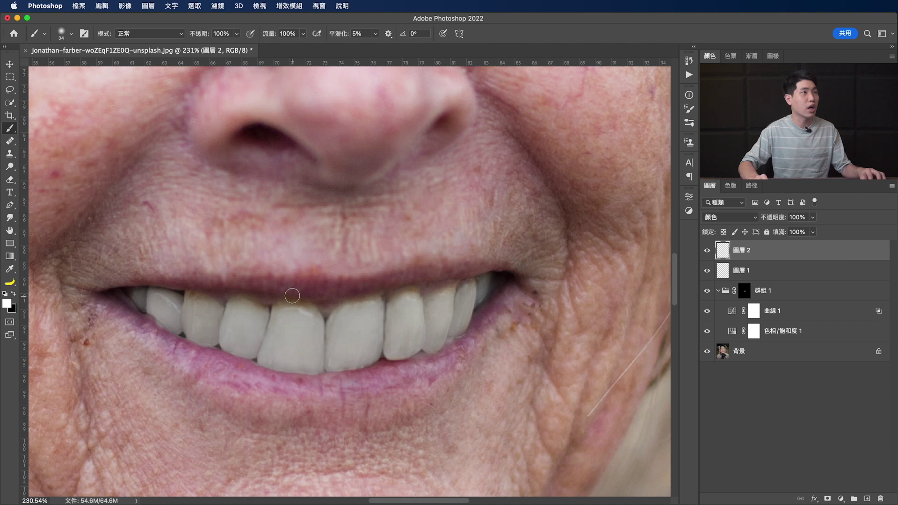
{"action": "mouse_move", "coordinate": [213, 296]}
{"action": "left_mouse_down"}
{"action": "mouse_move", "coordinate": [213, 285]}
{"action": "mouse_move", "coordinate": [208, 292]}
{"action": "left_mouse_up"}
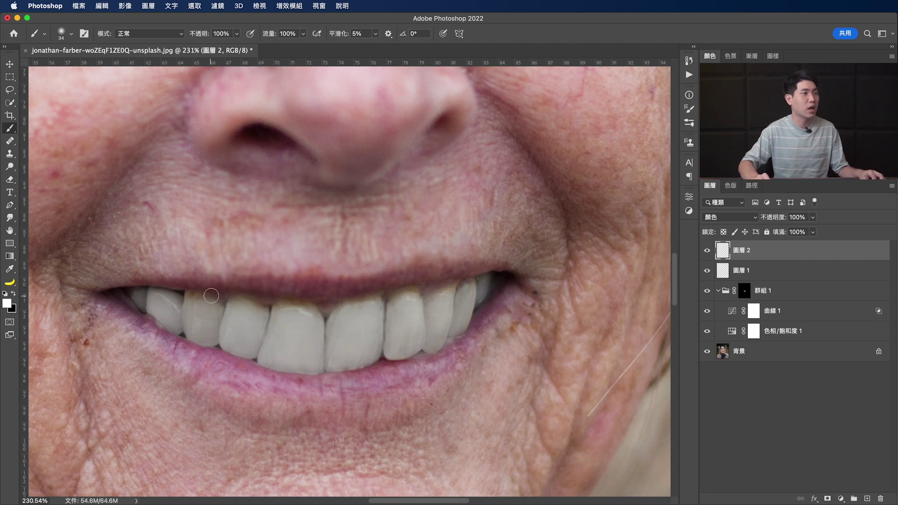
{"action": "scroll", "coordinate": [221, 292], "scroll_direction": "up", "scroll_amount": 5}
{"action": "left_click", "coordinate": [313, 278], "text": "alt"}
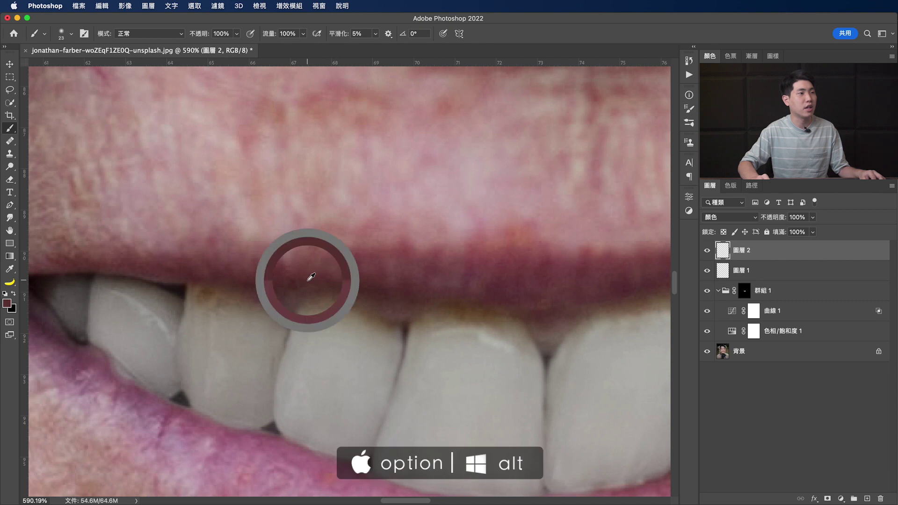
{"action": "left_click_drag", "start_coordinate": [183, 281], "coordinate": [384, 311]}
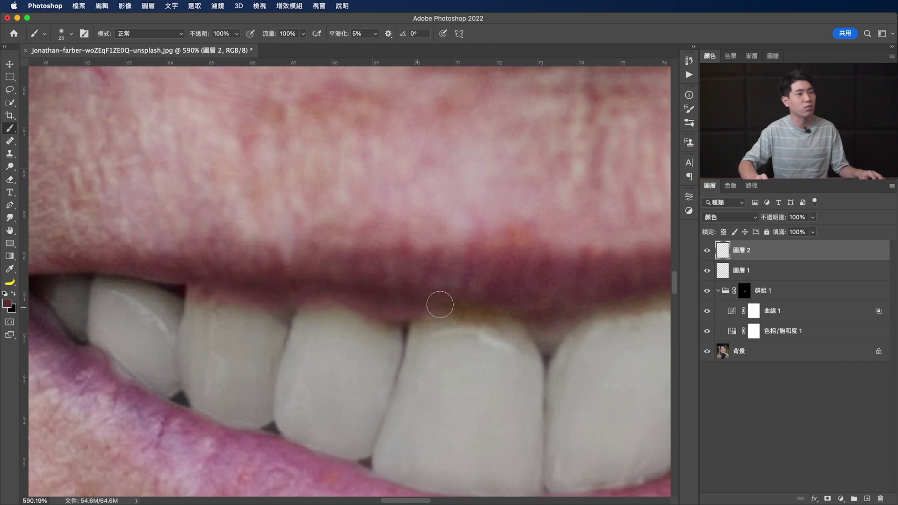
{"action": "left_click_drag", "start_coordinate": [532, 301], "coordinate": [401, 295]}
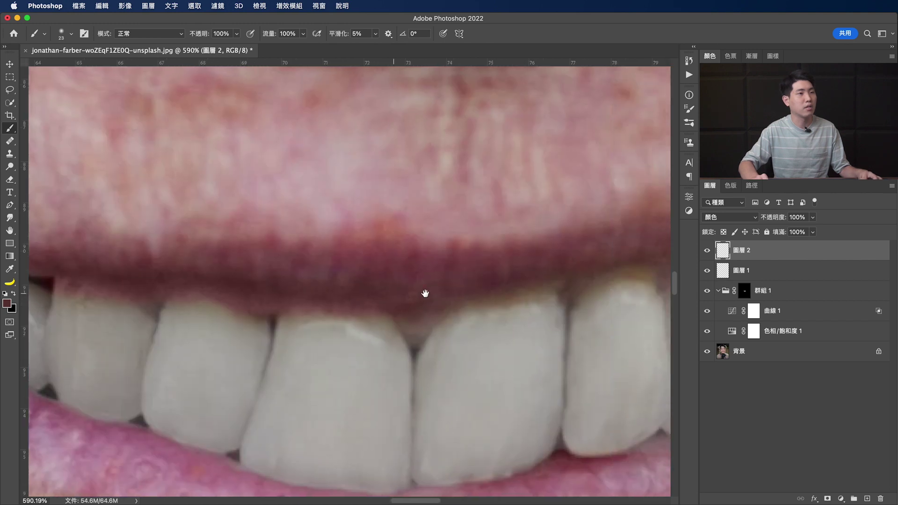
{"action": "scroll", "coordinate": [481, 282], "scroll_direction": "right", "scroll_amount": 5}
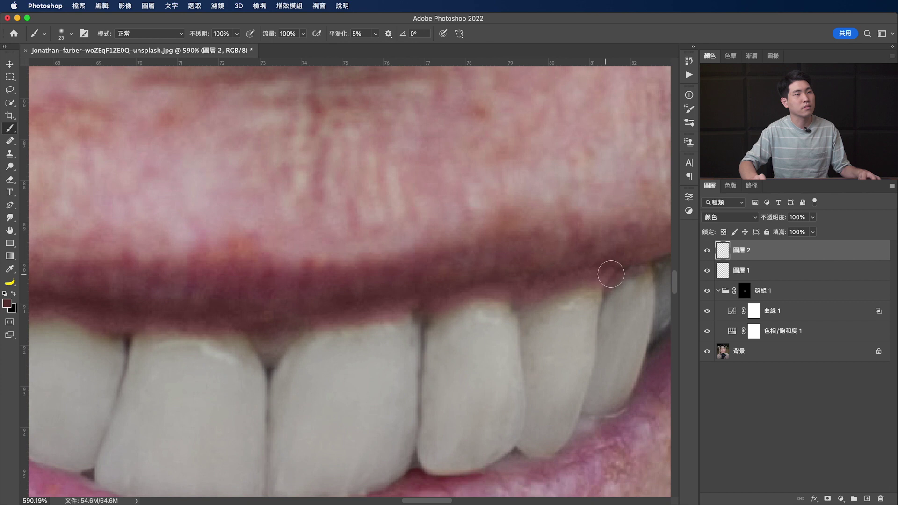
{"action": "scroll", "coordinate": [609, 274], "scroll_direction": "right", "scroll_amount": 5}
{"action": "scroll", "coordinate": [467, 276], "scroll_direction": "right", "scroll_amount": 1}
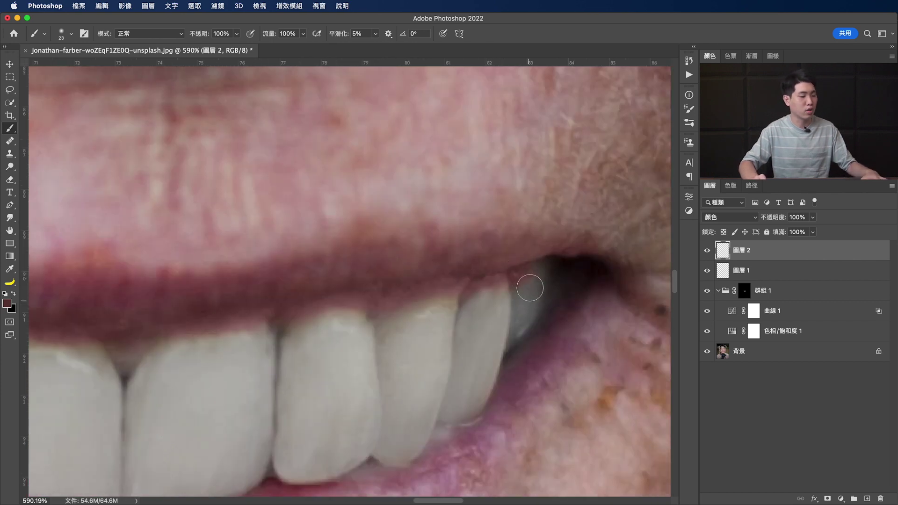
{"action": "key", "text": "e"}
{"action": "left_click_drag", "start_coordinate": [448, 263], "coordinate": [403, 272]}
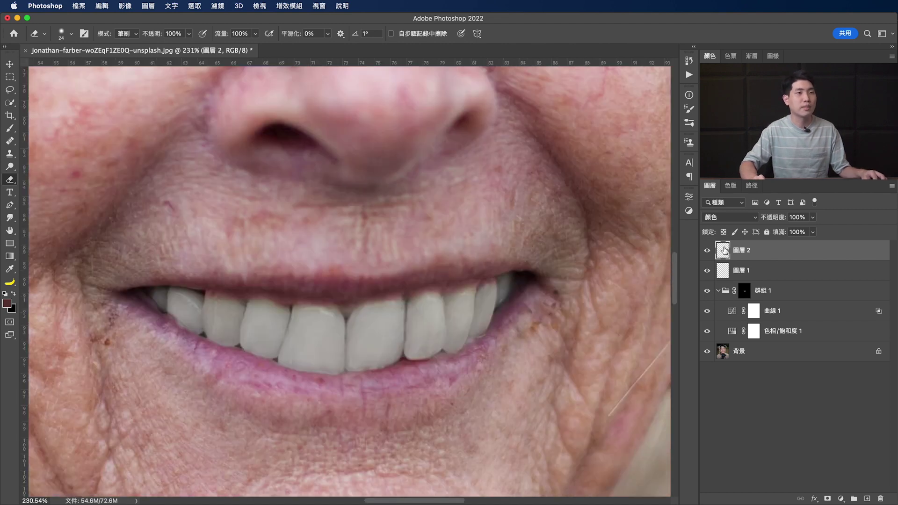
Compare the image with 圖層 2's gumline recolour hidden and shown, then select 群組 1
{"action": "scroll", "coordinate": [594, 316], "scroll_direction": "down", "scroll_amount": 1}
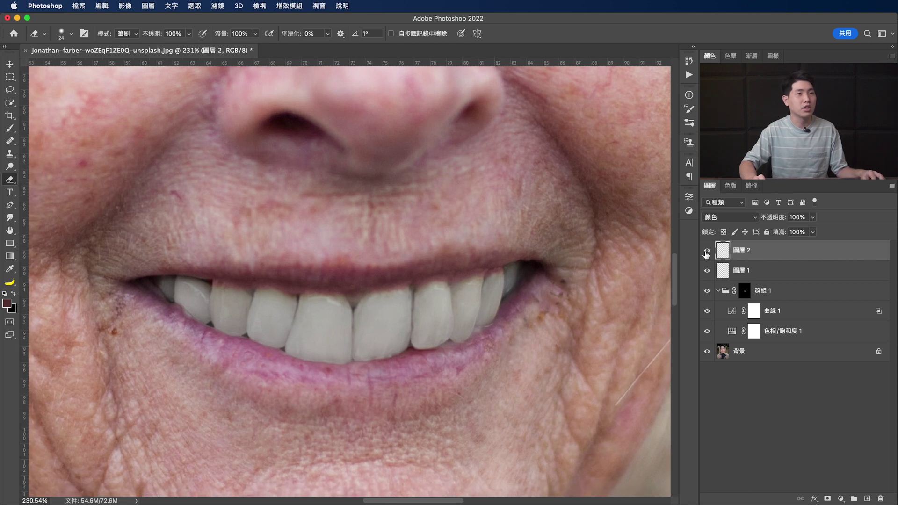
{"action": "left_click", "coordinate": [711, 251]}
{"action": "left_click", "coordinate": [707, 251]}
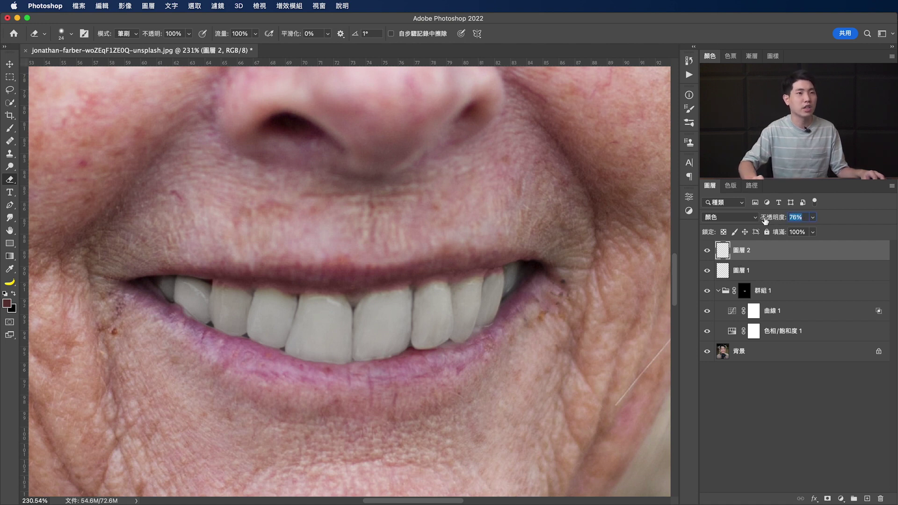
{"action": "left_click", "coordinate": [797, 297]}
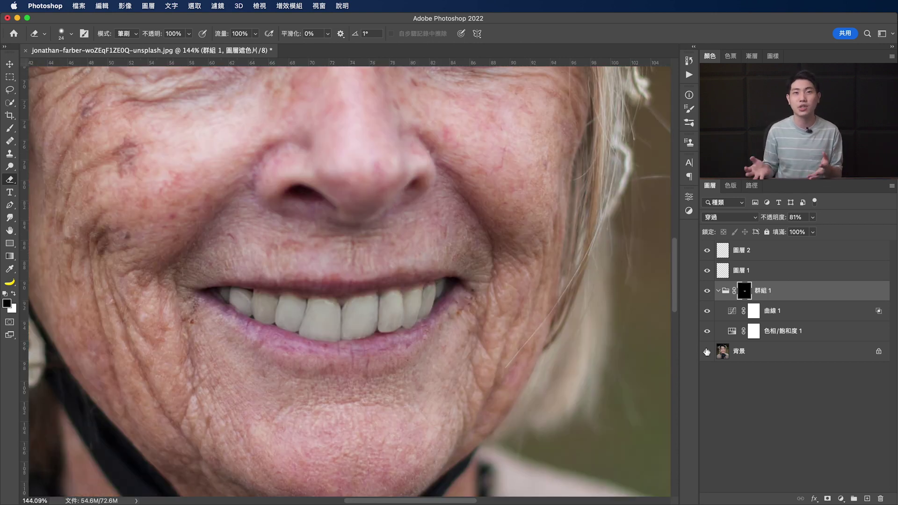
{"action": "left_click", "coordinate": [707, 351], "text": "alt"}
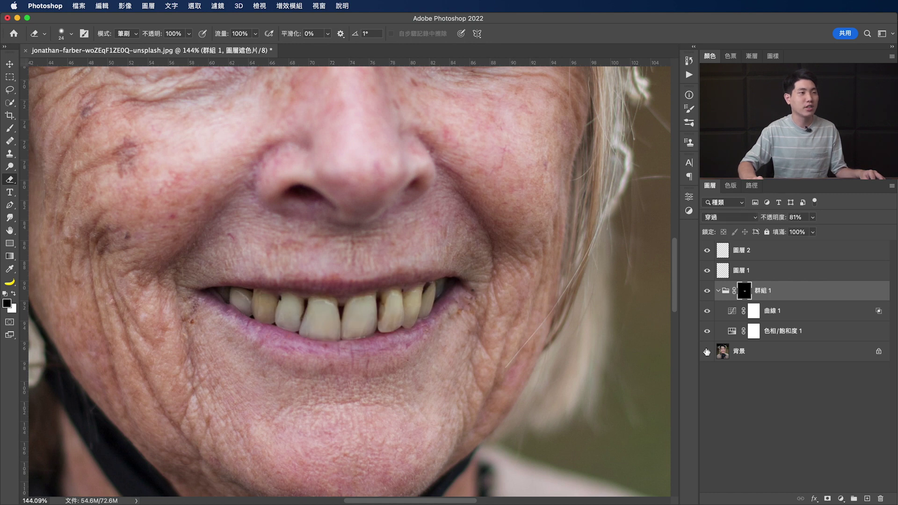
{"action": "left_click", "coordinate": [707, 352], "text": "alt"}
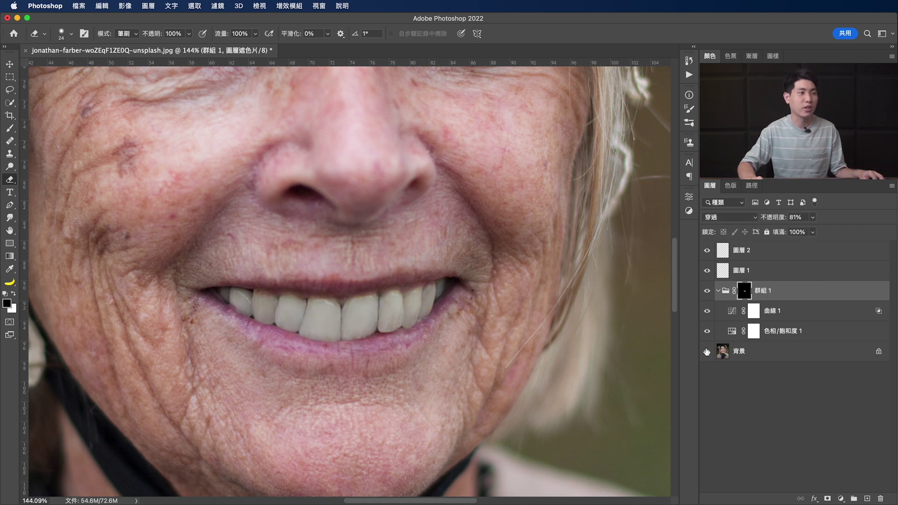